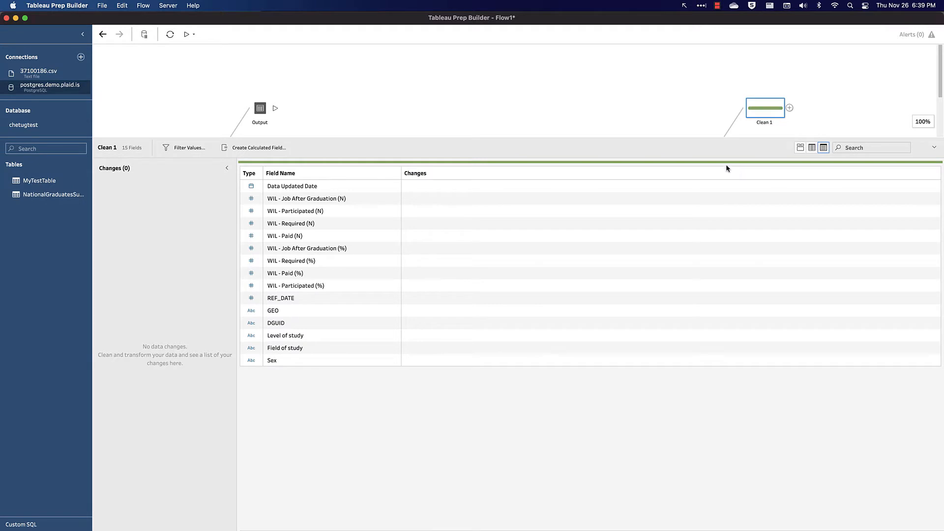
Step: Enlarge the flow area and move the Clean 1 step below the Record Level step
{"action": "scroll", "coordinate": [671, 118], "scroll_direction": "down", "scroll_amount": 3}
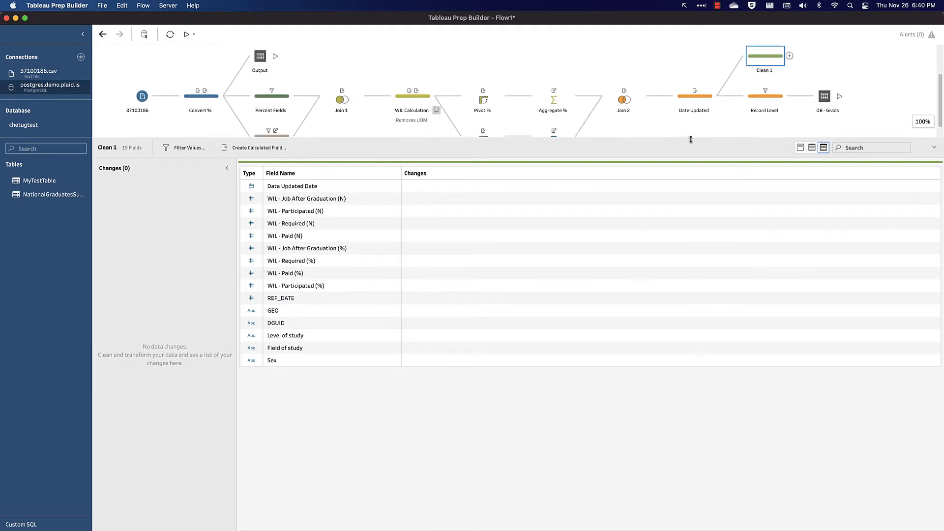
{"action": "left_click_drag", "start_coordinate": [691, 139], "coordinate": [688, 246]}
{"action": "left_click_drag", "start_coordinate": [765, 116], "coordinate": [766, 203]}
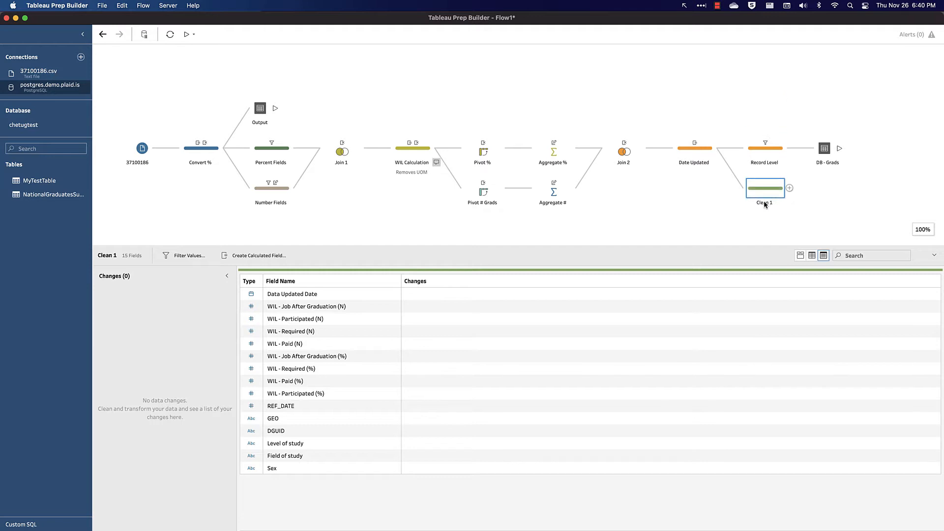
Step: Rename the Clean 1 step to "Agg by Province"
{"action": "double_click", "coordinate": [766, 202]}
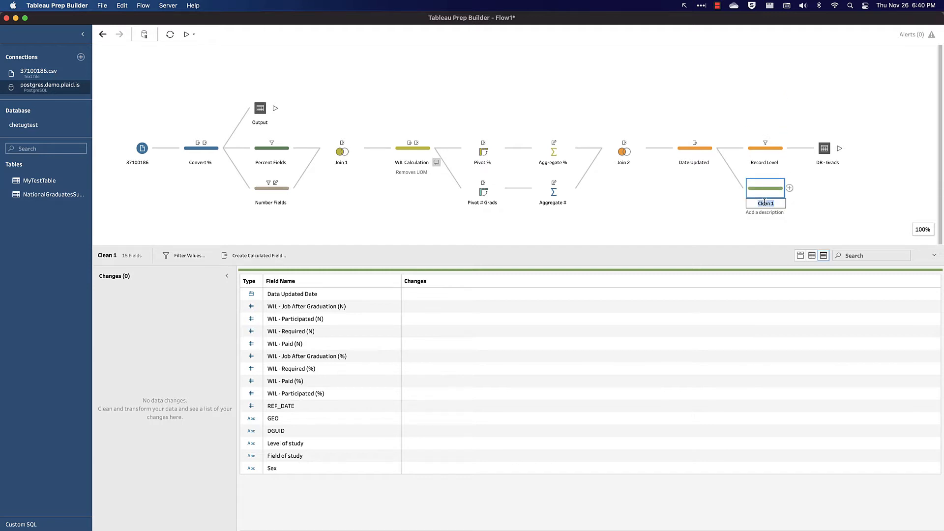
{"action": "type", "text": "Agg by Province"}
{"action": "key", "text": "Return"}
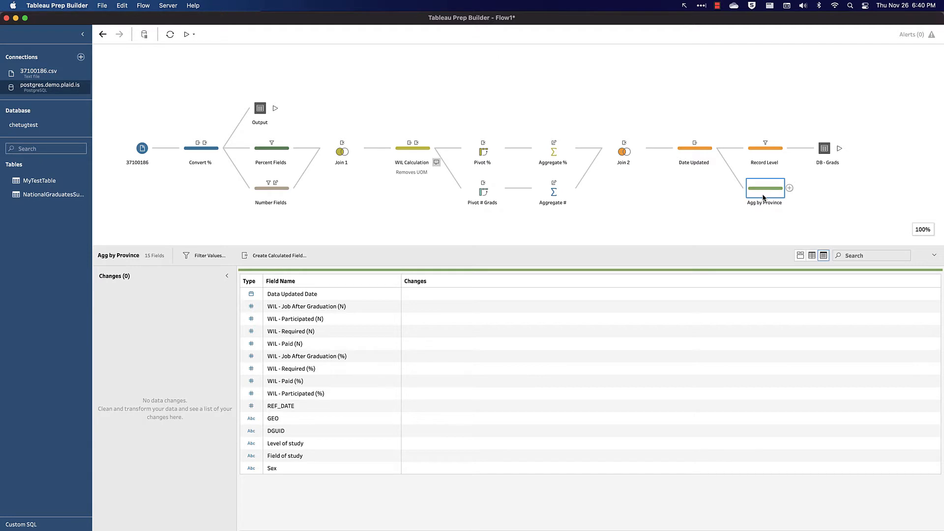
Step: Show the profile cards of Agg by Province and exclude "Canada" from the GEO field
{"action": "left_click", "coordinate": [801, 256]}
{"action": "scroll", "coordinate": [612, 319], "scroll_direction": "right", "scroll_amount": 10}
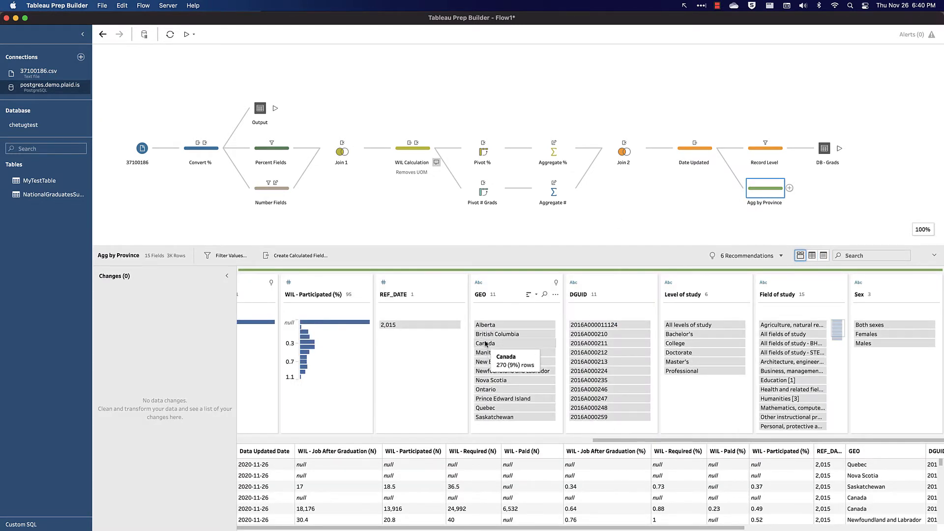
{"action": "right_click", "coordinate": [485, 343]}
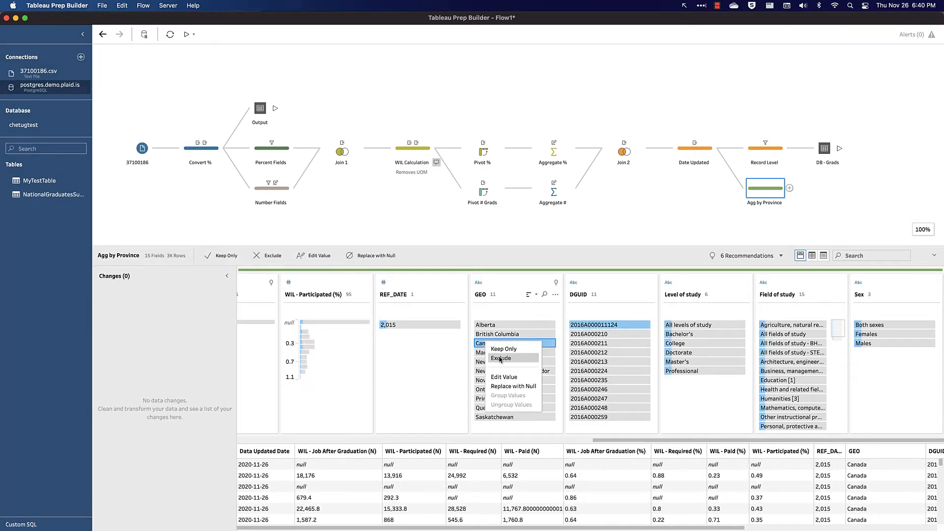
{"action": "left_click", "coordinate": [499, 359]}
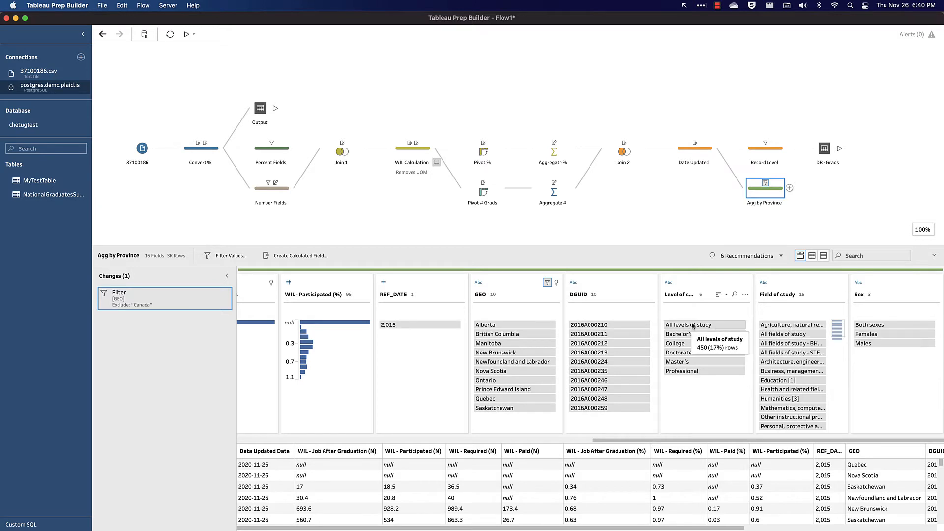
Step: Keep only "Both sexes" in the Sex field and only "All levels of study" in the Level of study field
{"action": "right_click", "coordinate": [876, 326]}
{"action": "left_click", "coordinate": [882, 333]}
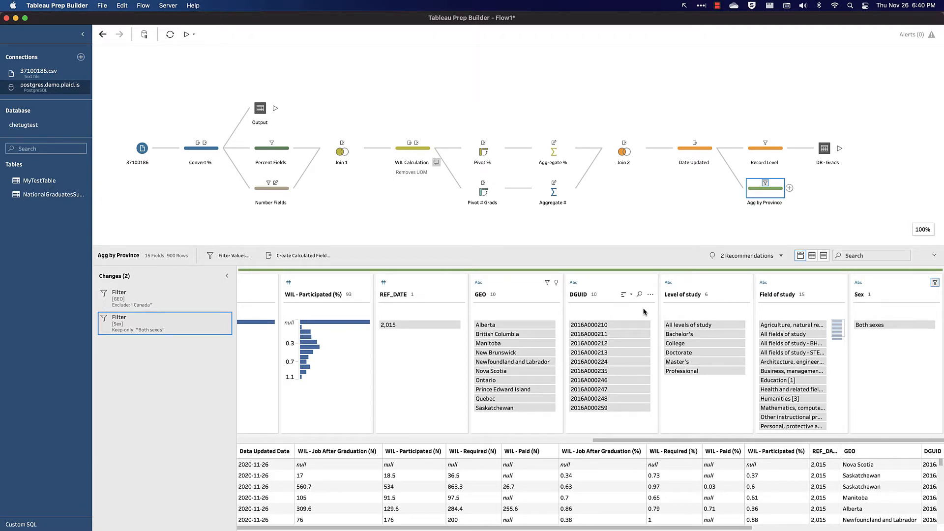
{"action": "right_click", "coordinate": [699, 326]}
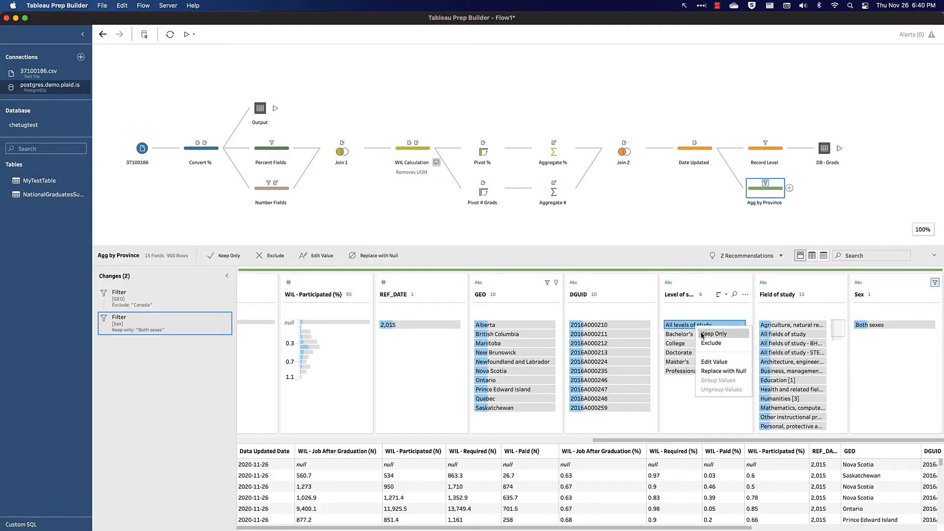
{"action": "left_click", "coordinate": [702, 334]}
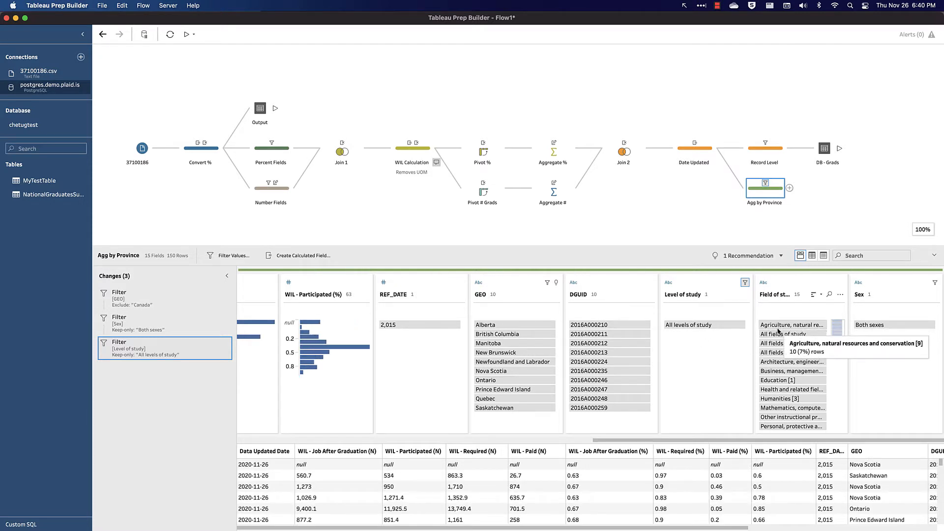
Step: Exclude the three "All fields of study" values, including the BH and STEM variants, from the Field of study field
{"action": "left_click", "coordinate": [780, 334]}
{"action": "left_click", "coordinate": [775, 354], "text": "shift"}
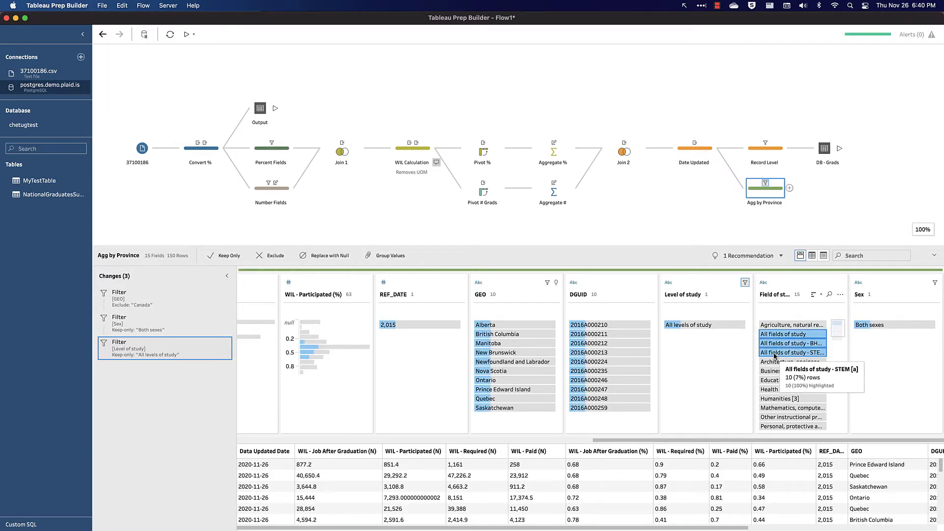
{"action": "right_click", "coordinate": [775, 354]}
{"action": "left_click", "coordinate": [787, 370]}
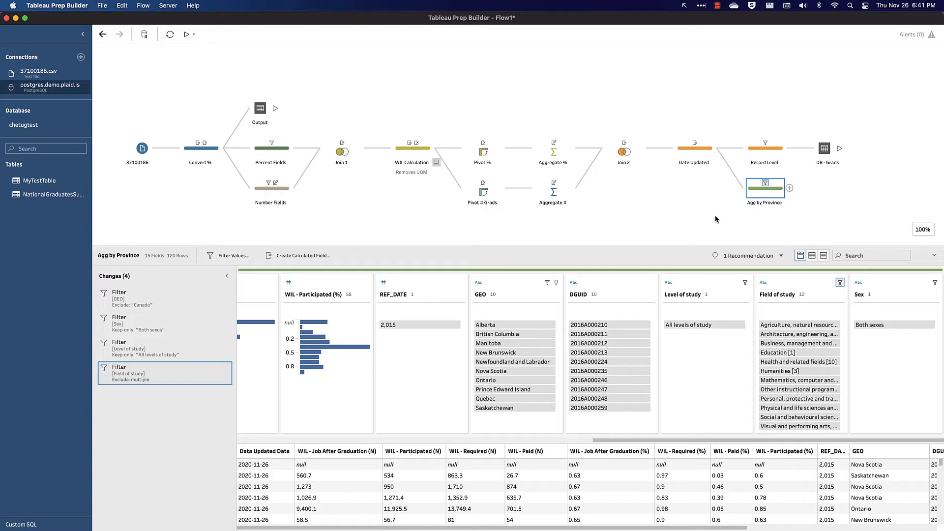
Step: Add a clean step after Agg by Province and name it "Field cleanup"
{"action": "left_click", "coordinate": [789, 188]}
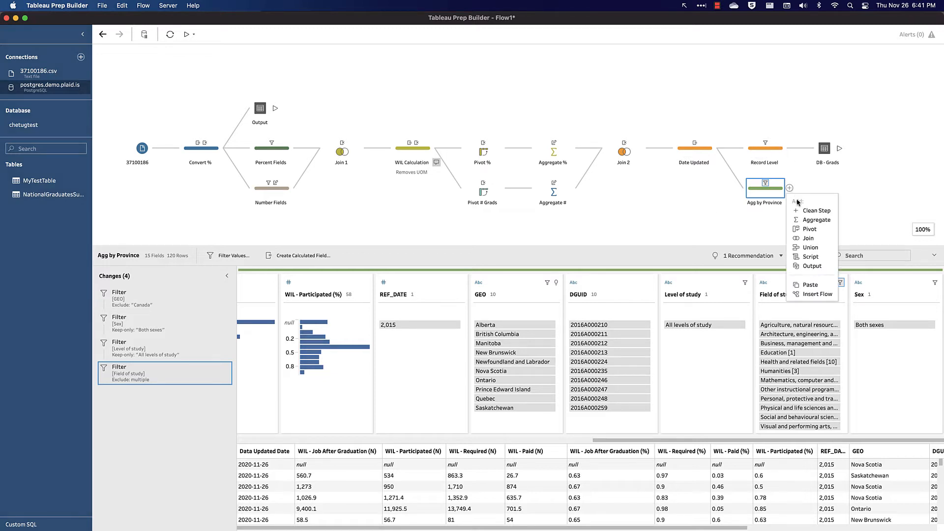
{"action": "left_click", "coordinate": [800, 211]}
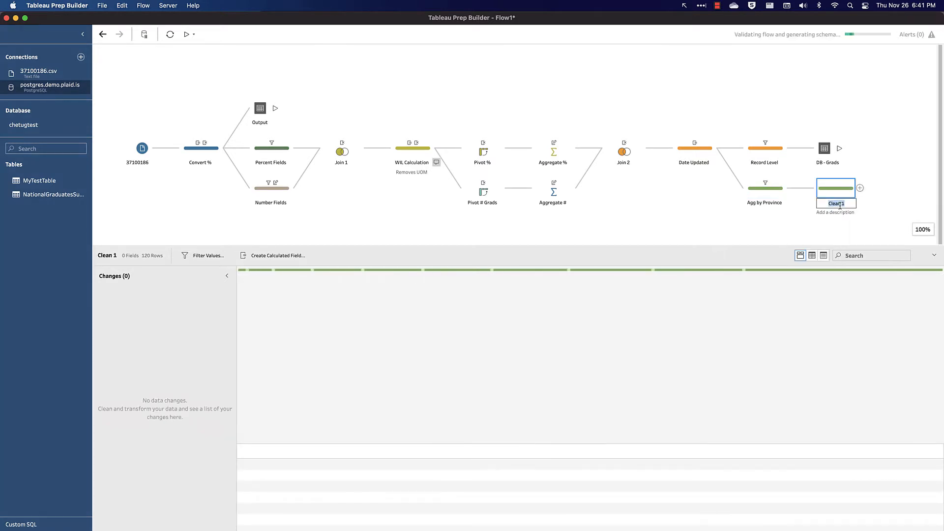
{"action": "type", "text": "Field cleanup"}
{"action": "key", "text": "Return"}
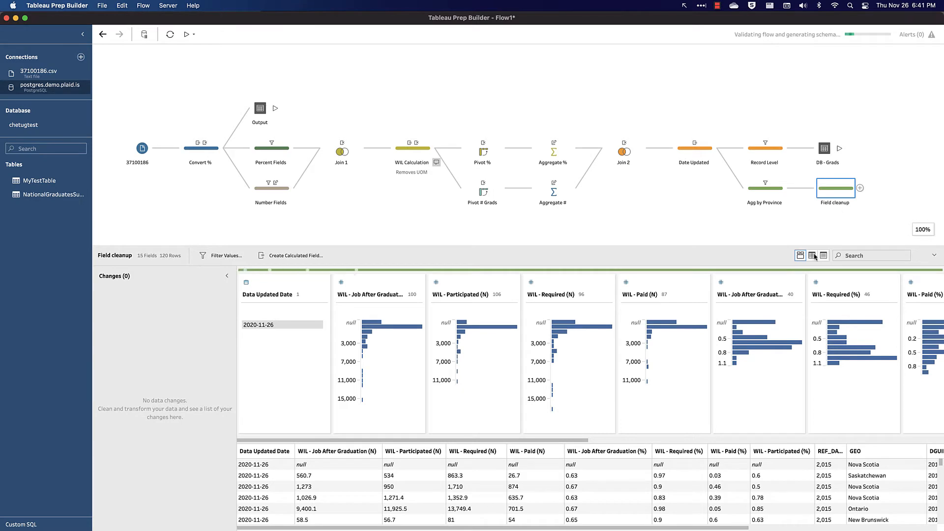
Step: Remove the Sex field in the Field cleanup step
{"action": "scroll", "coordinate": [767, 384], "scroll_direction": "right", "scroll_amount": 10}
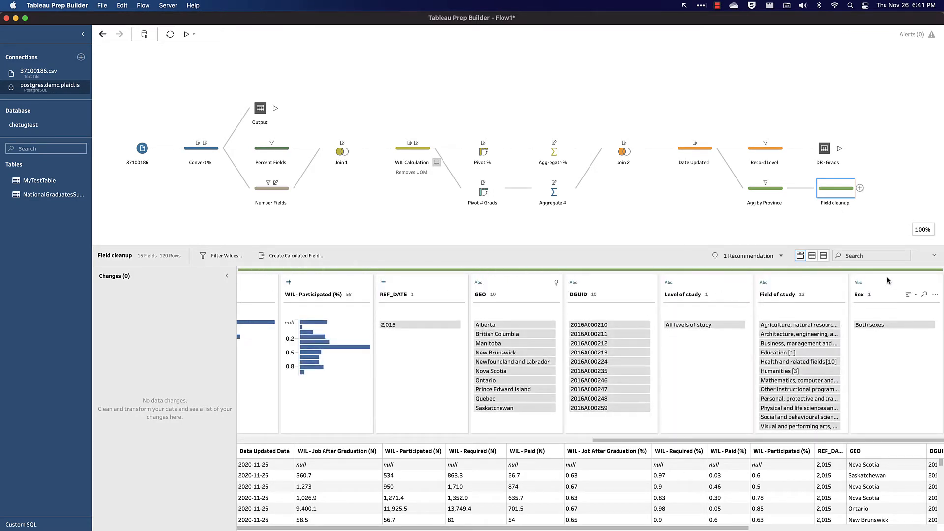
{"action": "right_click", "coordinate": [888, 281]}
{"action": "left_click", "coordinate": [836, 424]}
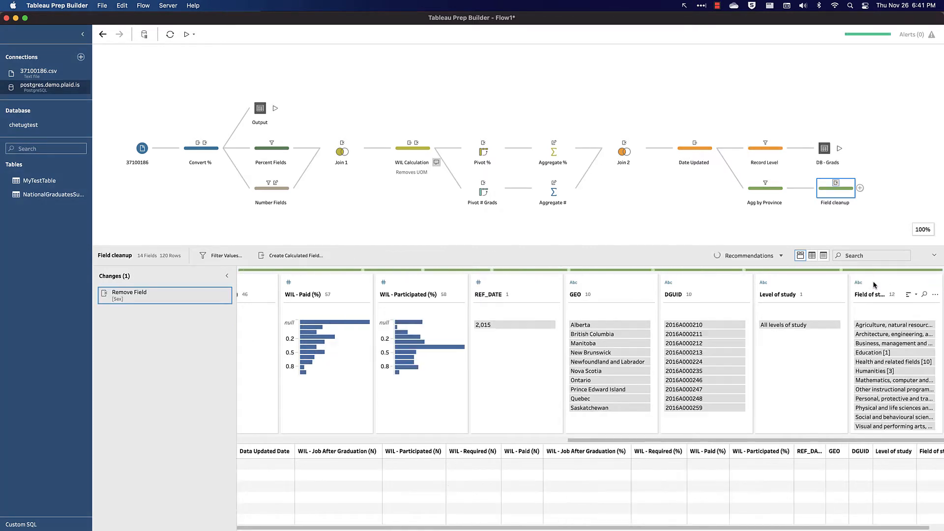
Step: Filter the fields by "%" and remove all four WIL percentage fields
{"action": "scroll", "coordinate": [597, 344], "scroll_direction": "left", "scroll_amount": 10}
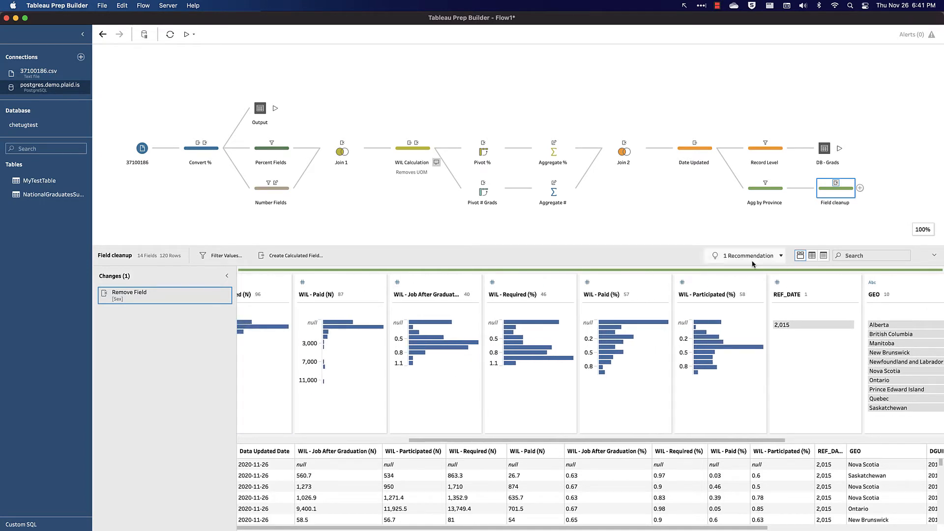
{"action": "left_click", "coordinate": [860, 255]}
{"action": "type", "text": "%"}
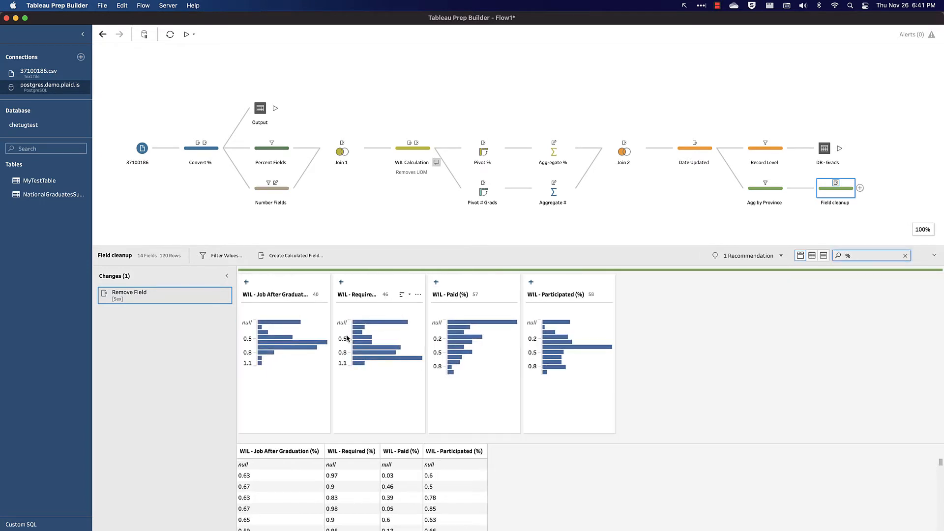
{"action": "left_click", "coordinate": [283, 282]}
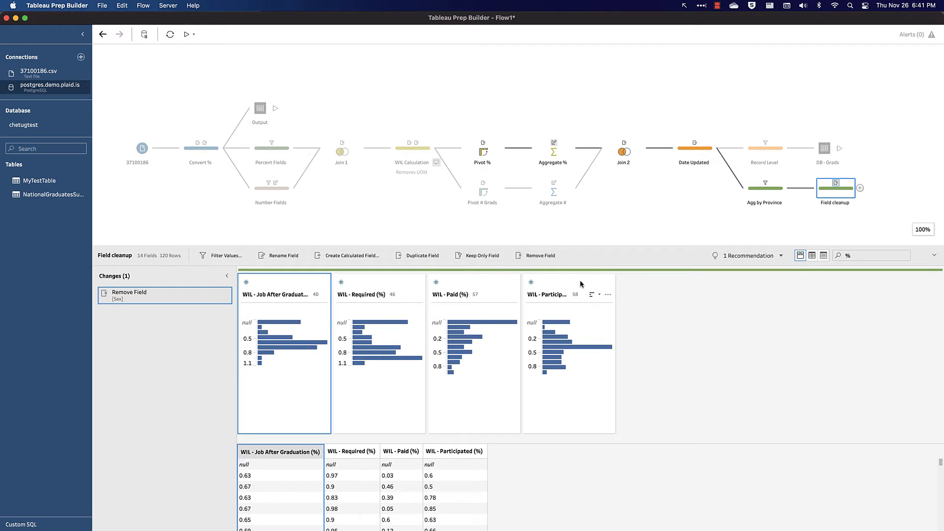
{"action": "left_click", "coordinate": [580, 280], "text": "shift"}
{"action": "right_click", "coordinate": [580, 279]}
{"action": "left_click", "coordinate": [601, 308]}
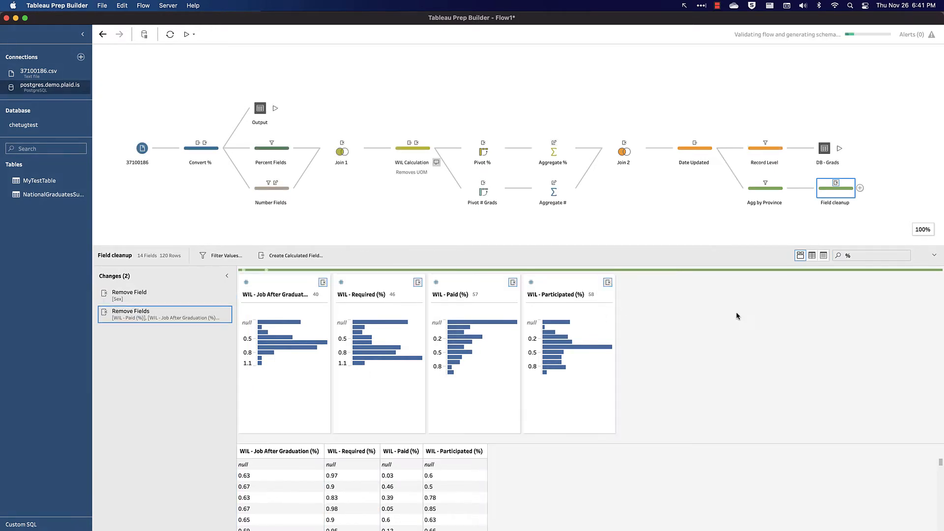
Step: Filter the fields by "(N)" and remove WIL - Participated (N), WIL - Required (N) and WIL - Paid (N)
{"action": "left_click", "coordinate": [851, 256]}
{"action": "key", "text": "BackSpace"}
{"action": "type", "text": "("}
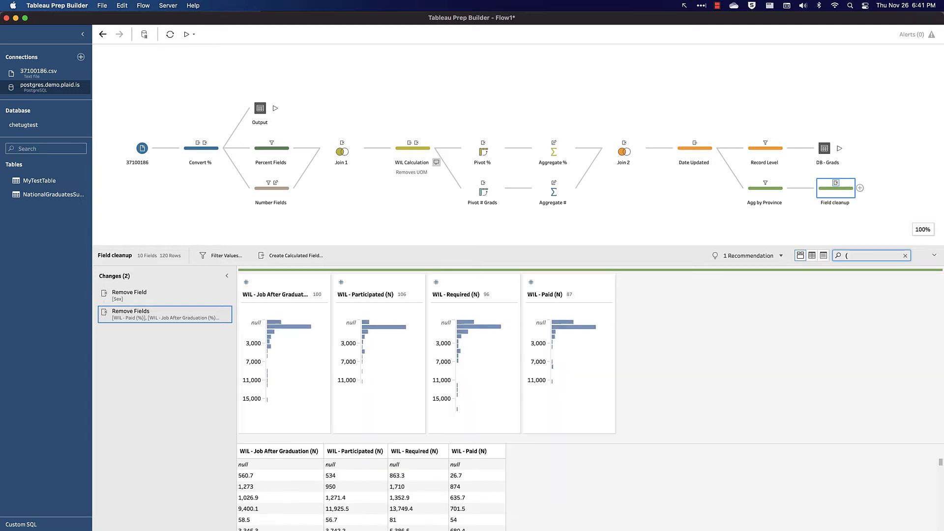
{"action": "type", "text": "N)"}
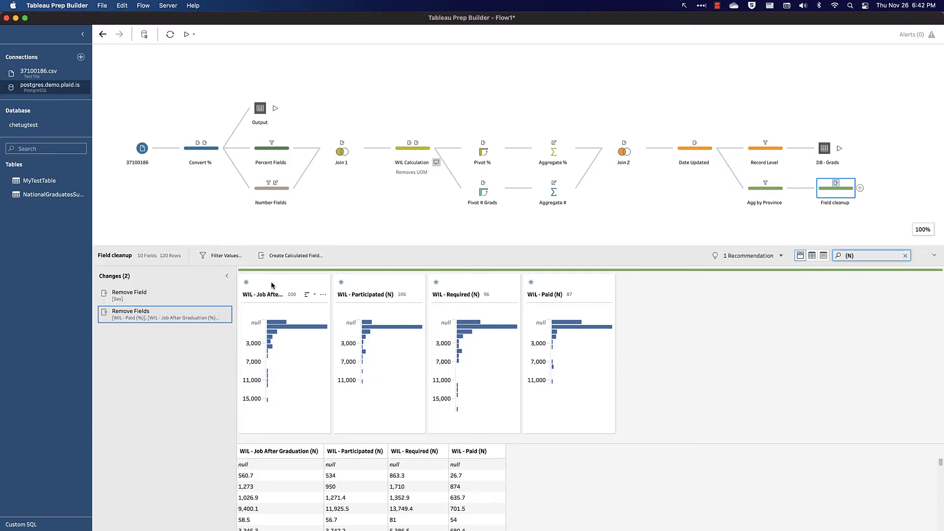
{"action": "left_click", "coordinate": [367, 284]}
{"action": "left_click", "coordinate": [556, 279], "text": "shift"}
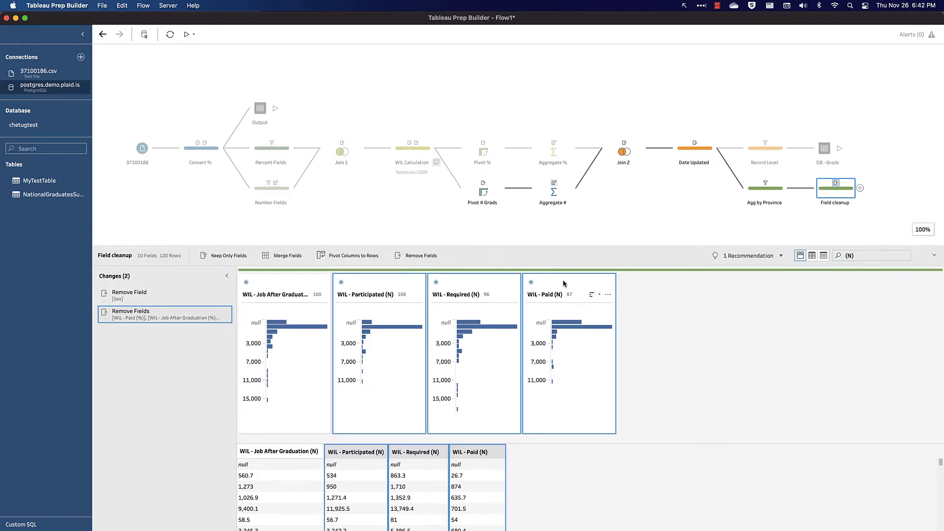
{"action": "right_click", "coordinate": [564, 283]}
{"action": "left_click", "coordinate": [578, 307]}
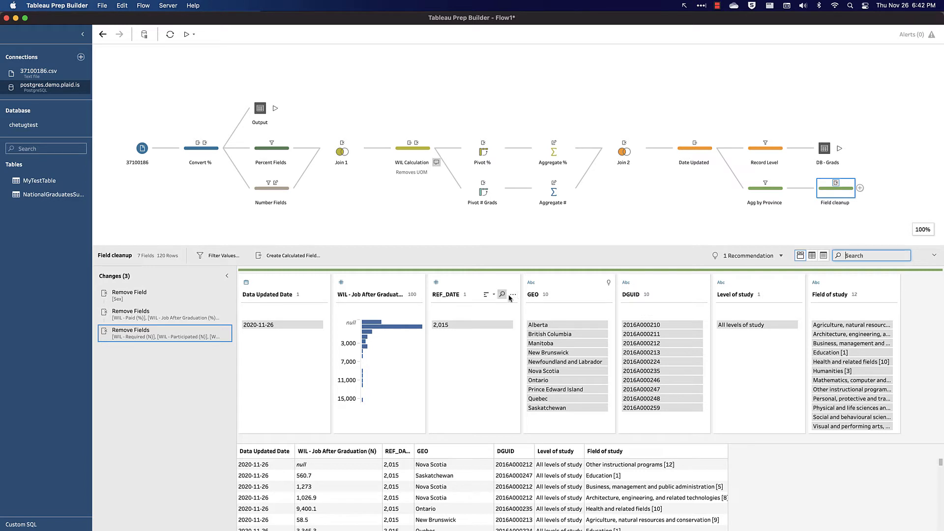
Step: Add a clean step after Field cleanup and name it "Fake Targets"
{"action": "left_click", "coordinate": [859, 188]}
{"action": "left_click", "coordinate": [880, 211]}
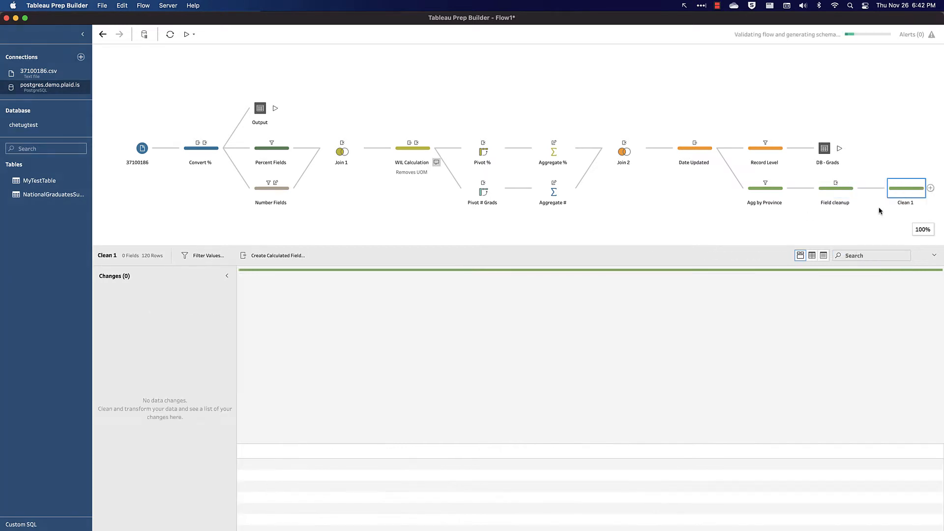
{"action": "double_click", "coordinate": [900, 203]}
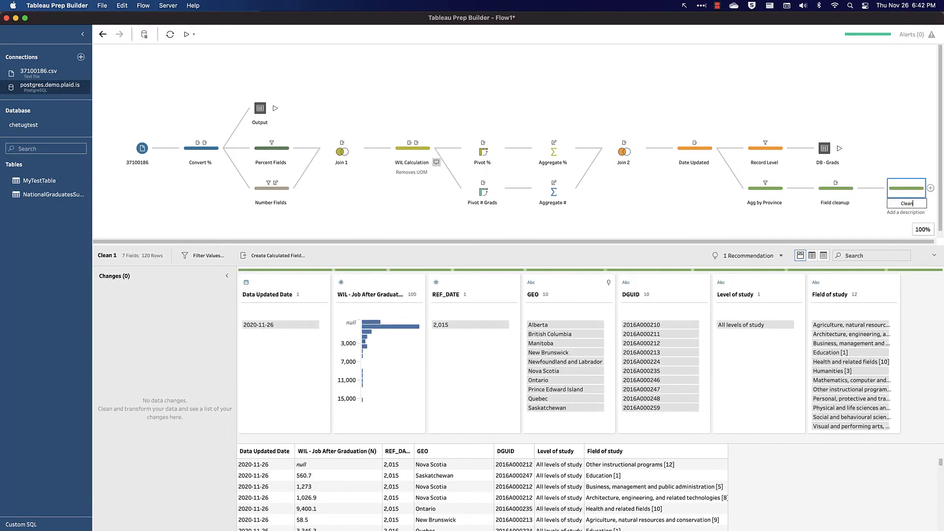
{"action": "key", "text": "BackSpace"}
{"action": "type", "text": "Fake Targets"}
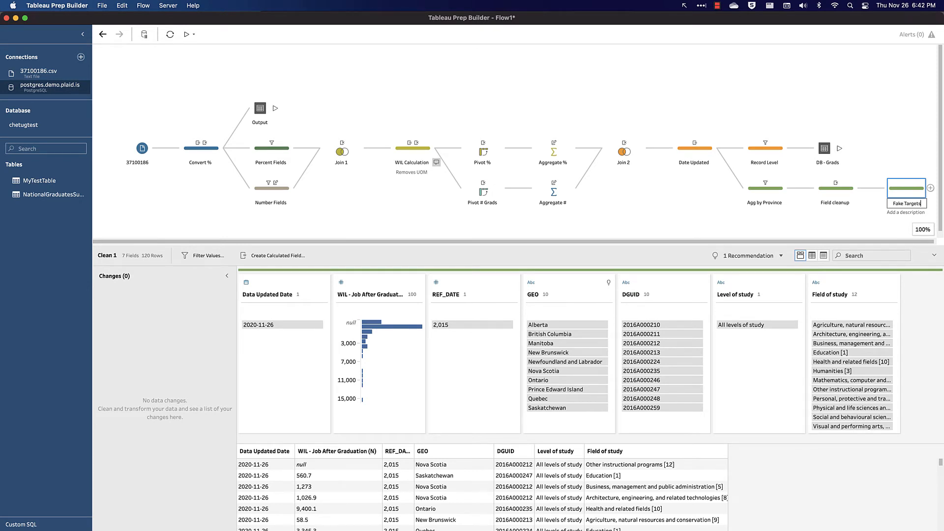
{"action": "key", "text": "Return"}
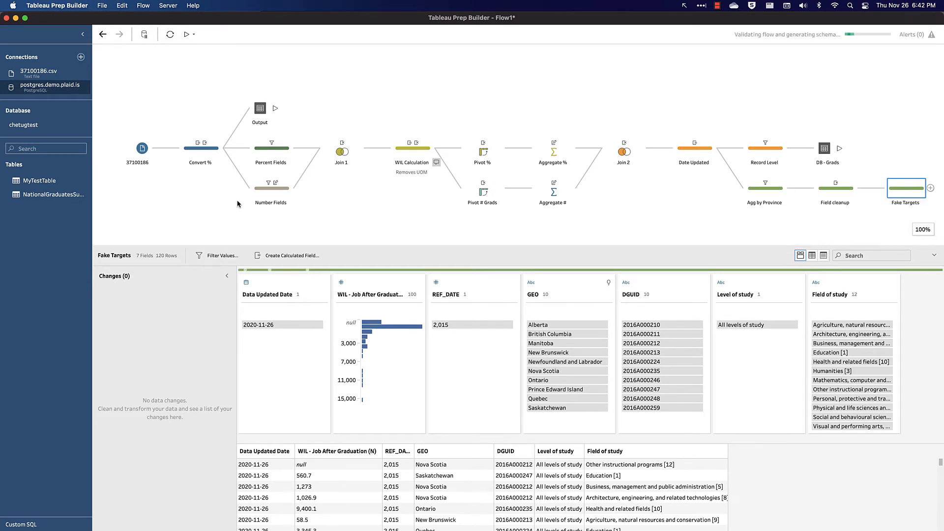
Step: Start a calculated field named "Government Target - WIL - Jobs After Graduation (N)" and paste the copied Random()-based jobs formula into it
{"action": "left_click", "coordinate": [258, 256]}
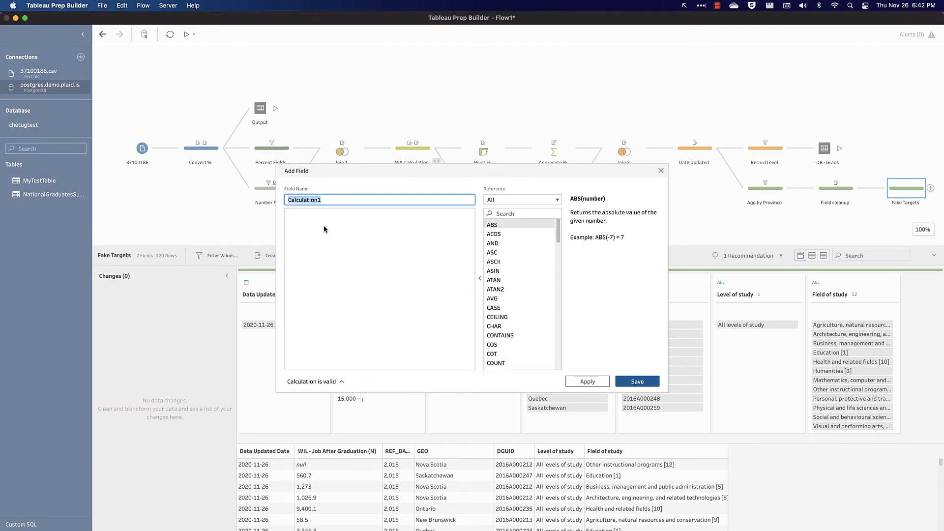
{"action": "type", "text": "Gi"}
{"action": "key", "text": "BackSpace"}
{"action": "type", "text": "overnment Target - WIL - Jobs After Gradu"}
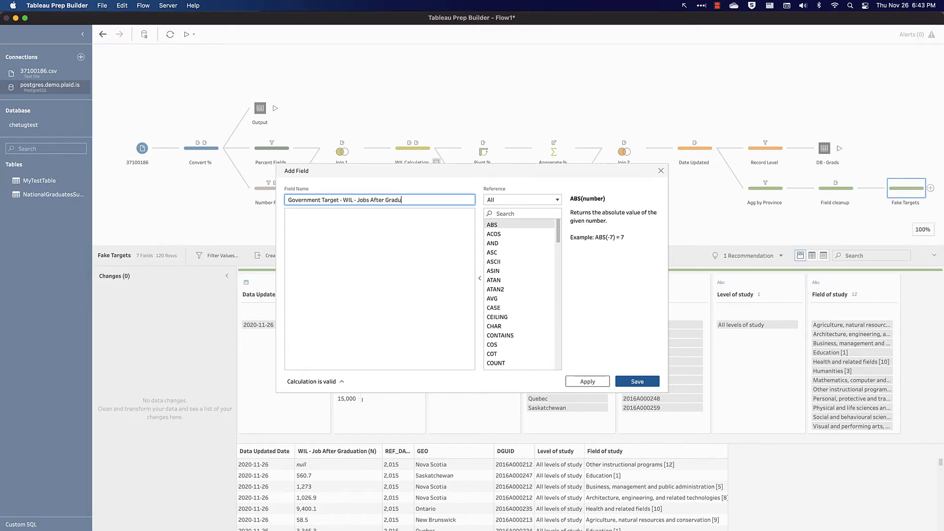
{"action": "type", "text": "ation (N"}
{"action": "key", "text": "Tab"}
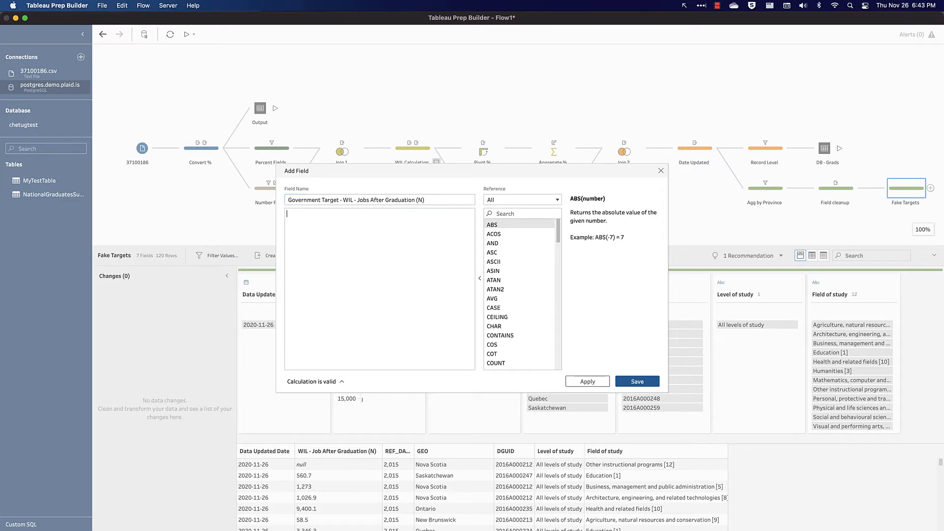
{"action": "type", "text": "// Provincial # of Jobs After Graduation [WIL - Job After Graduation (N)] +  // For reference: Tableau has a hidden Random() function.  // Take 20% of those jobs, and multiply by some random number: ( [WIL - Job After Graduation (N)]*.20*Random()      // Then multiply by a different random number.      If <0.5, then positive, else negative     *     Iif(Random()<=0.5, 1, -1)     )"}
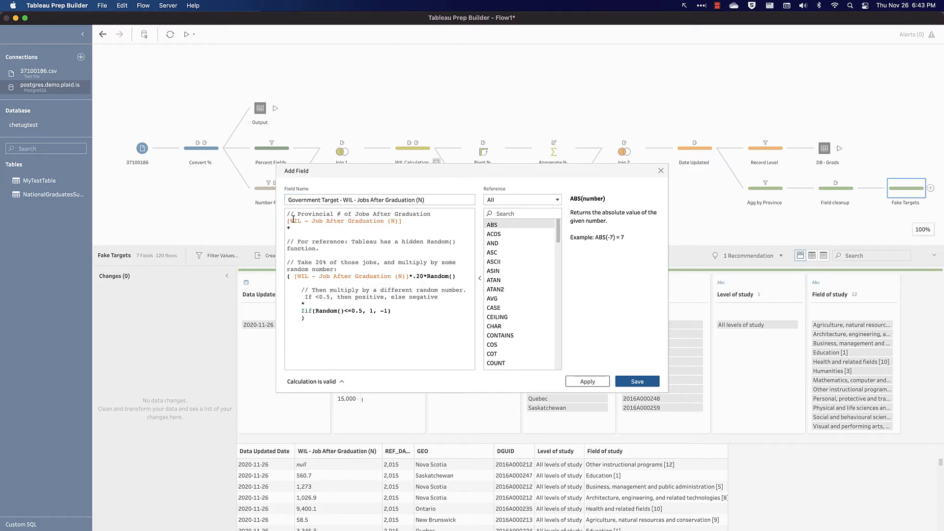
{"action": "mouse_move", "coordinate": [277, 215]}
{"action": "left_mouse_down"}
{"action": "mouse_move", "coordinate": [403, 240]}
{"action": "mouse_move", "coordinate": [430, 236]}
{"action": "left_mouse_up"}
{"action": "mouse_move", "coordinate": [293, 266]}
{"action": "left_mouse_down"}
{"action": "mouse_move", "coordinate": [435, 297]}
{"action": "mouse_move", "coordinate": [426, 286]}
{"action": "left_mouse_up"}
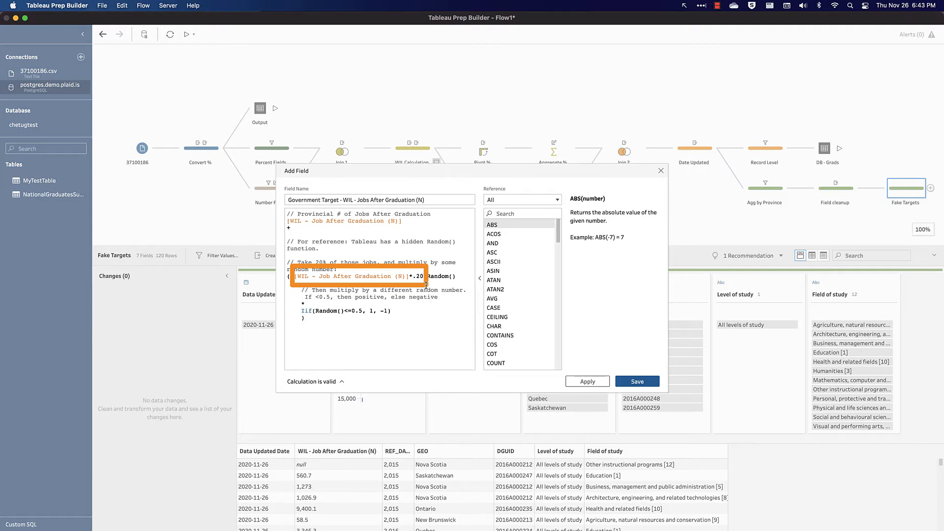
{"action": "left_click_drag", "start_coordinate": [420, 262], "coordinate": [465, 288]}
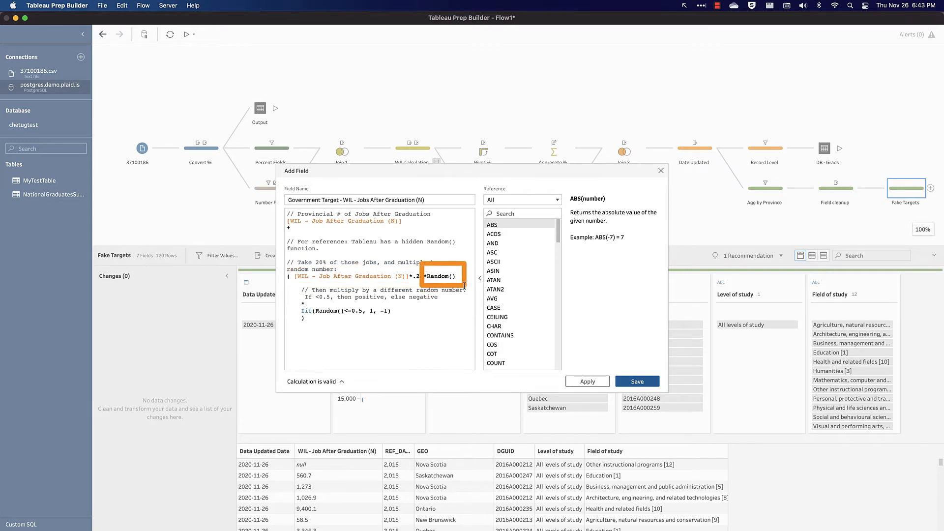
Step: Add the multiplication operator before the Iif() sign test in the target formula and save the calculated field
{"action": "left_click", "coordinate": [302, 302]}
{"action": "type", "text": "*"}
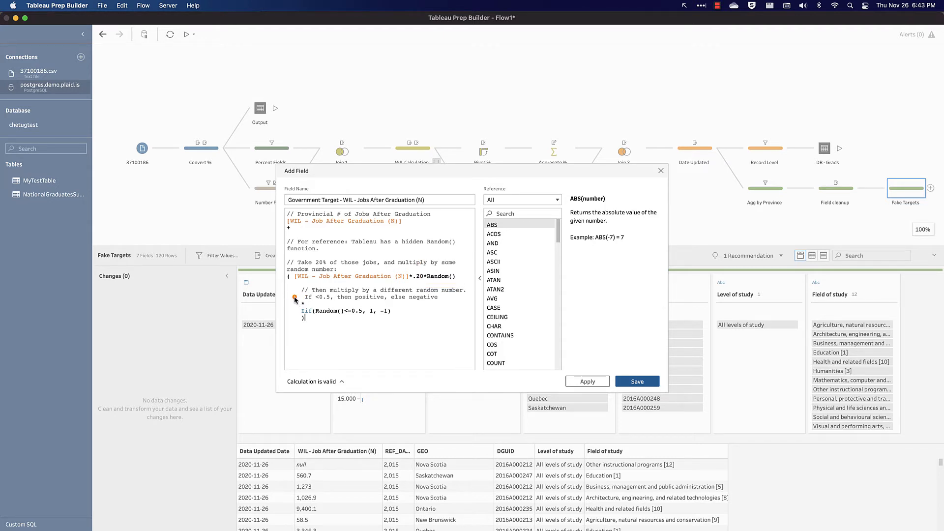
{"action": "left_click_drag", "start_coordinate": [295, 298], "coordinate": [407, 331]}
{"action": "left_click", "coordinate": [650, 386]}
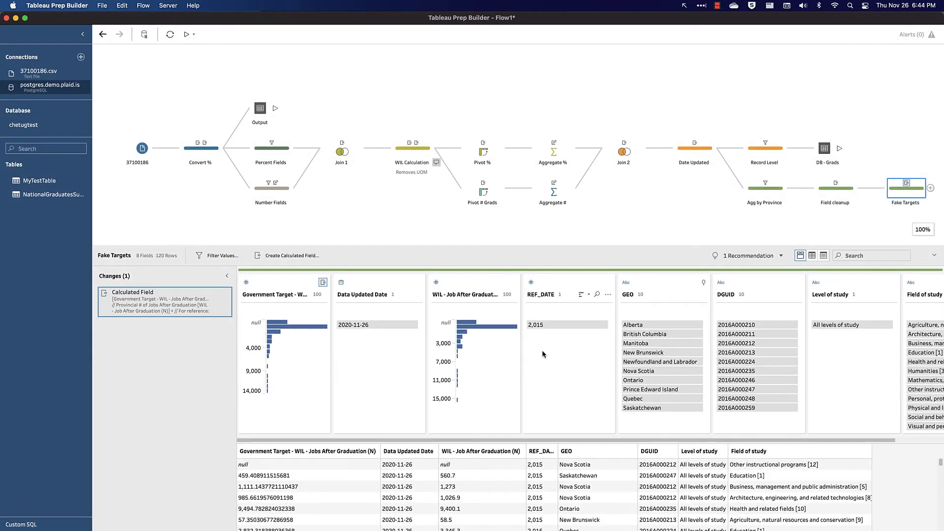
Step: Compare the generated government targets with the actual WIL - Job After Graduation (N) values for Saskatchewan Education and Ontario Health
{"action": "mouse_move", "coordinate": [273, 339]}
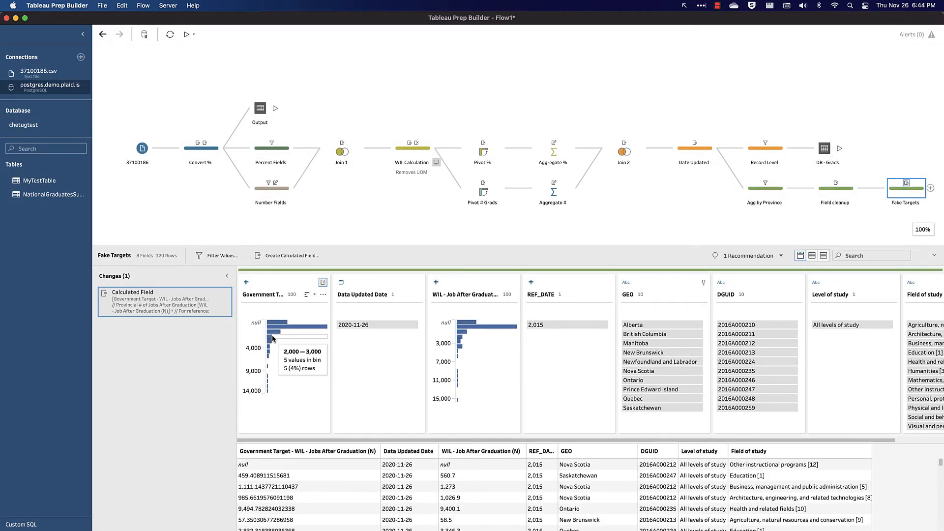
{"action": "left_click", "coordinate": [333, 478]}
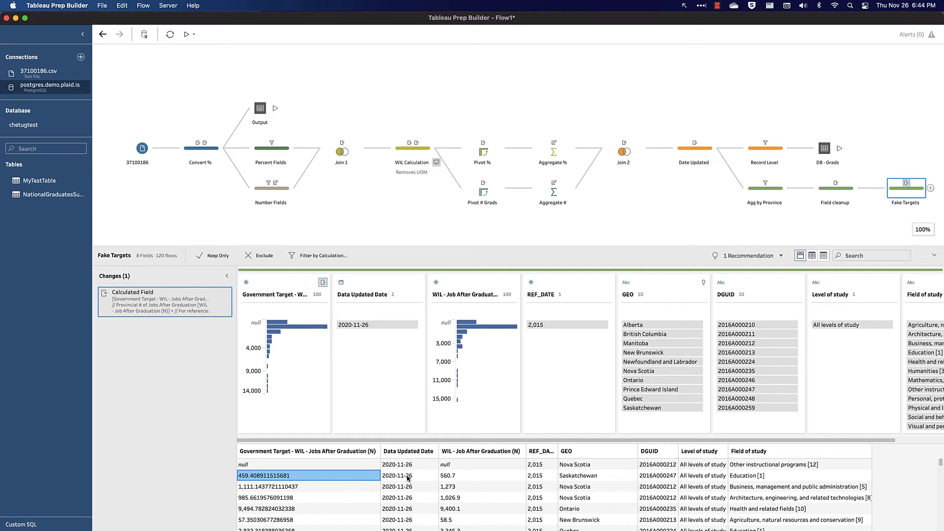
{"action": "left_click", "coordinate": [457, 481]}
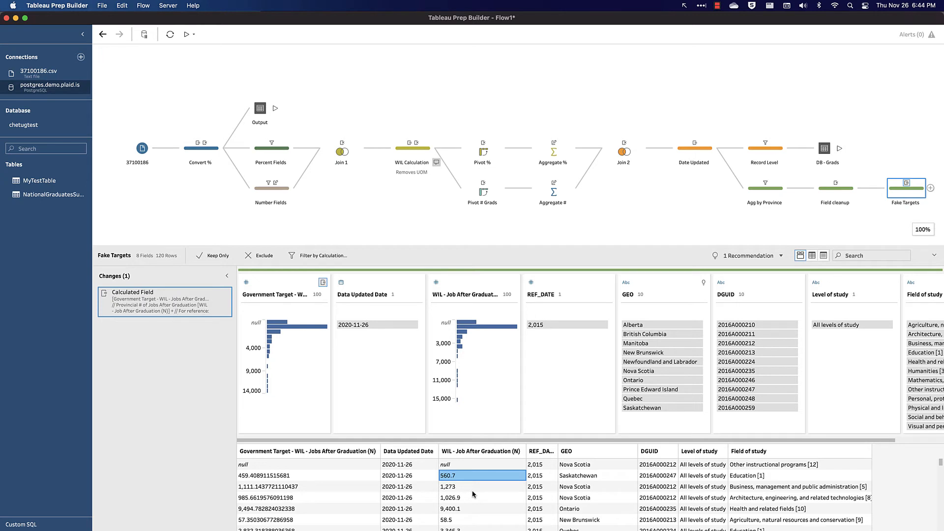
{"action": "scroll", "coordinate": [352, 486], "scroll_direction": "down", "scroll_amount": 1}
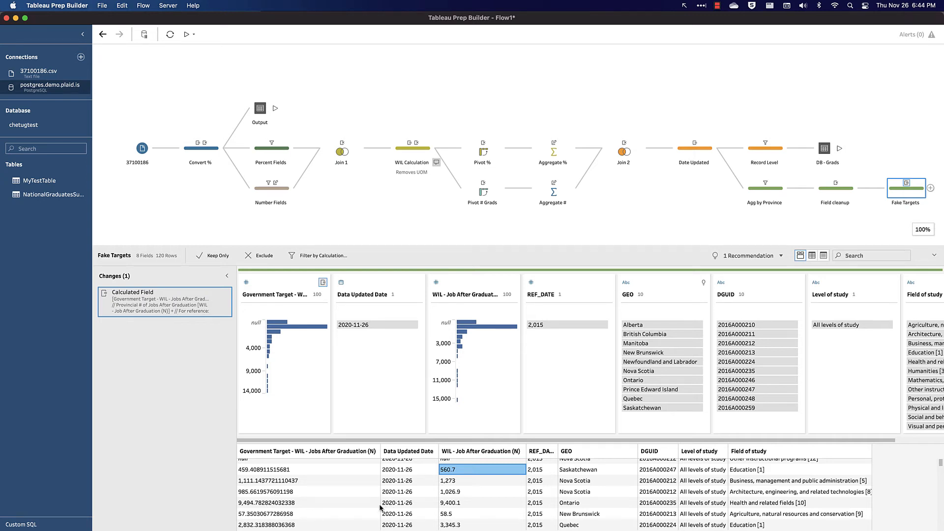
{"action": "left_click", "coordinate": [352, 504]}
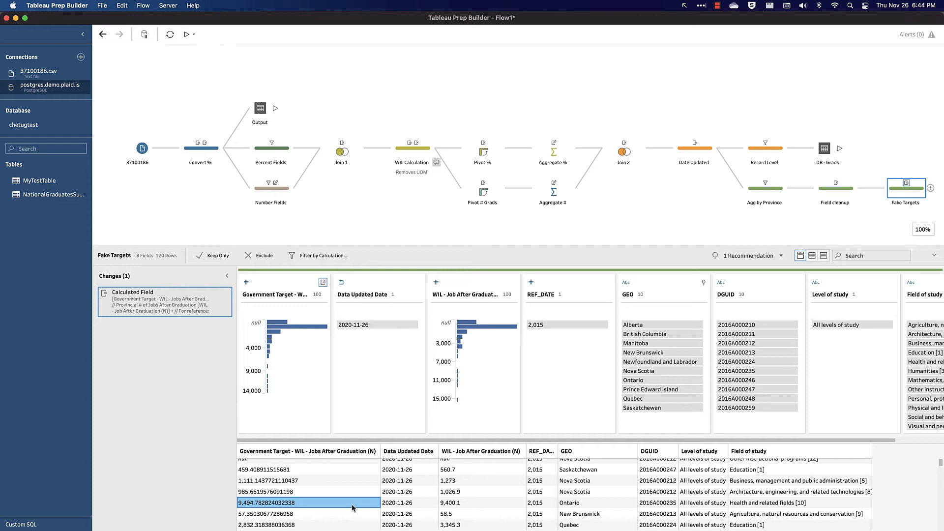
{"action": "left_click", "coordinate": [475, 507]}
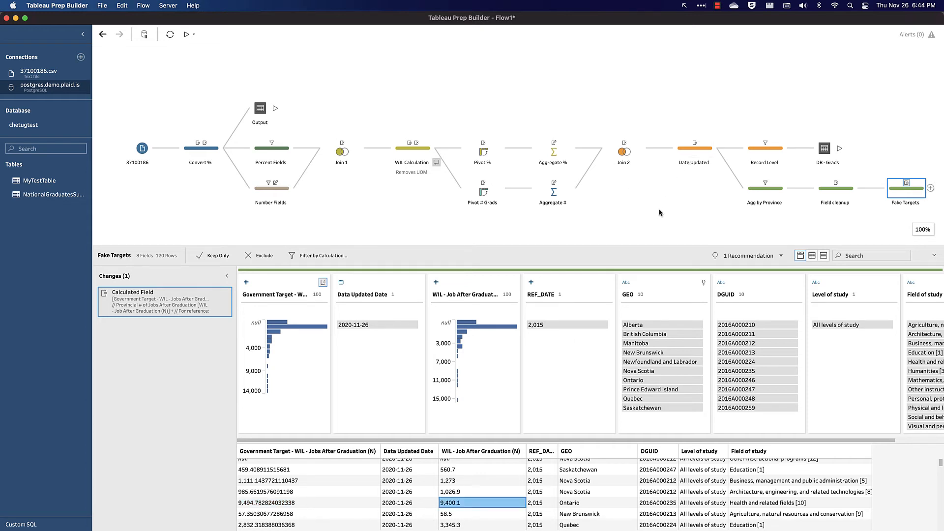
Step: Add an output step after Fake Targets, and create a calculated field named "Source" in Fake Targets containing "Tableau Random"
{"action": "left_click", "coordinate": [931, 188]}
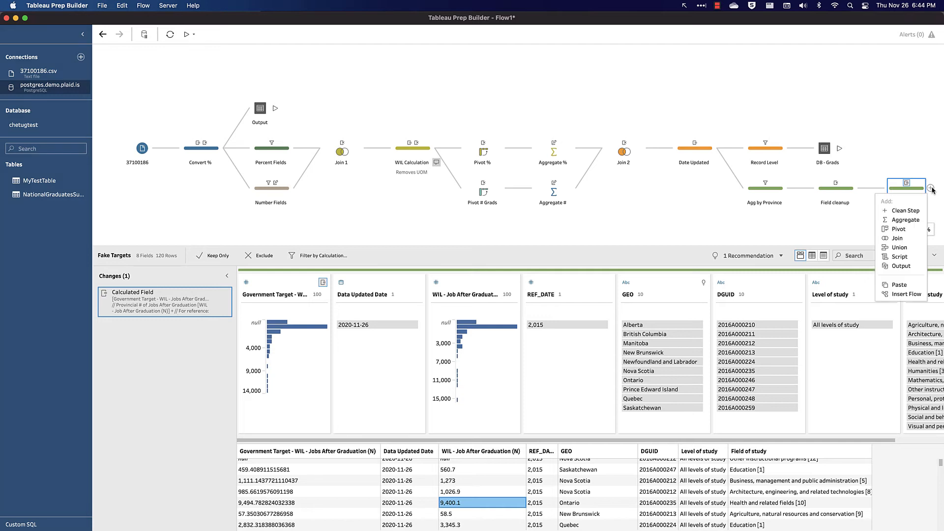
{"action": "left_click", "coordinate": [901, 266]}
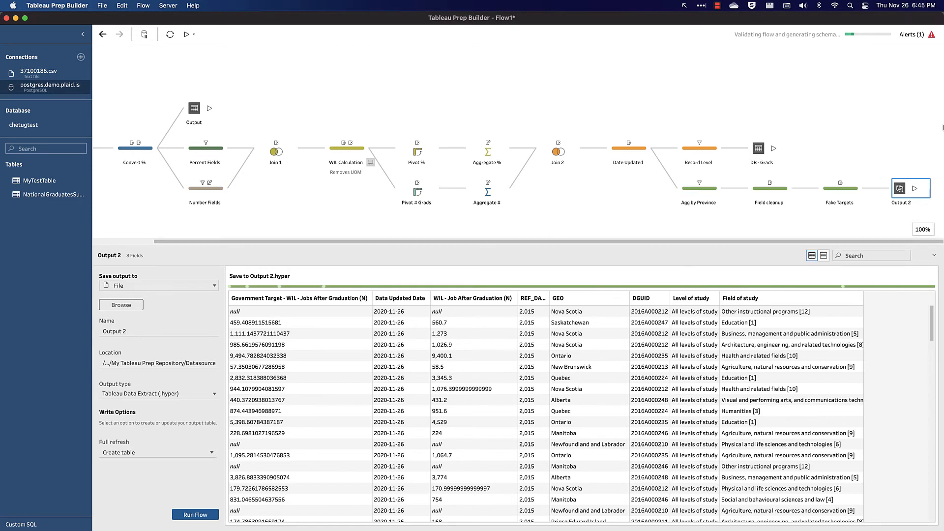
{"action": "left_click", "coordinate": [846, 198]}
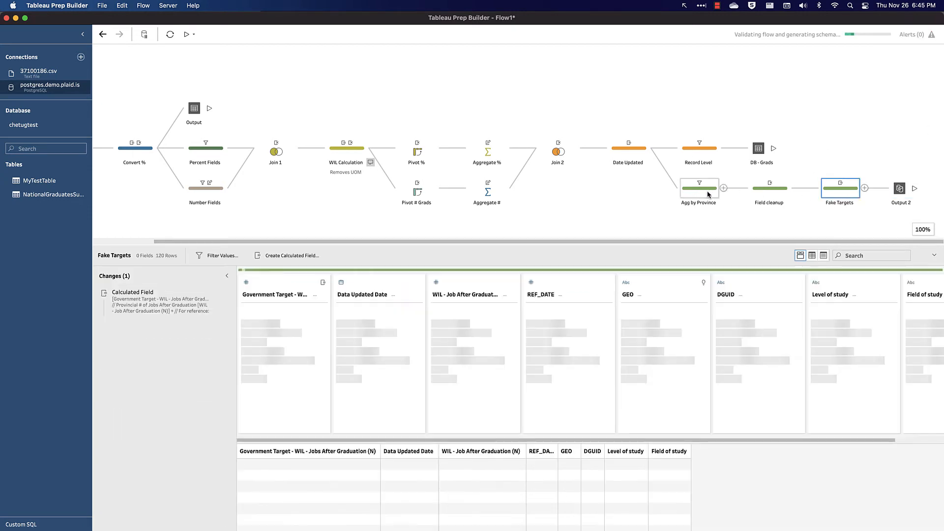
{"action": "left_click", "coordinate": [289, 255]}
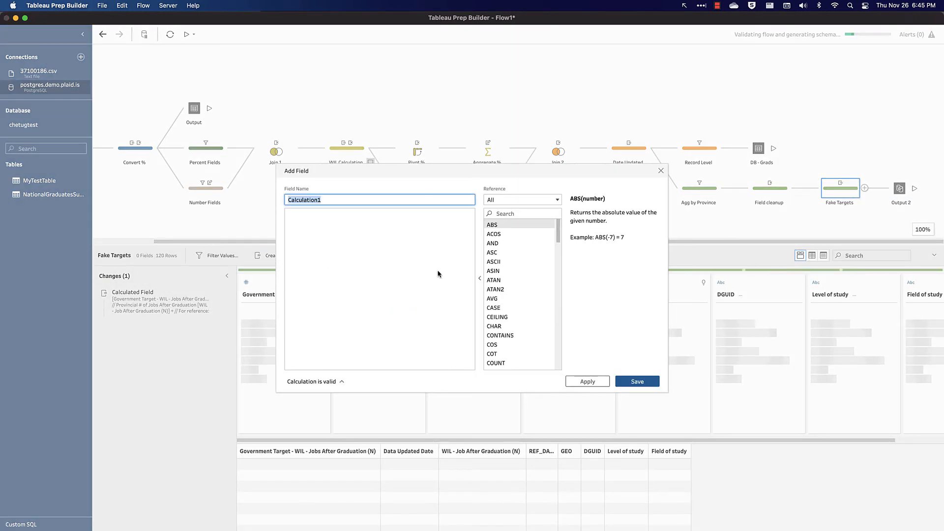
{"action": "type", "text": "Source"}
{"action": "key", "text": "Tab"}
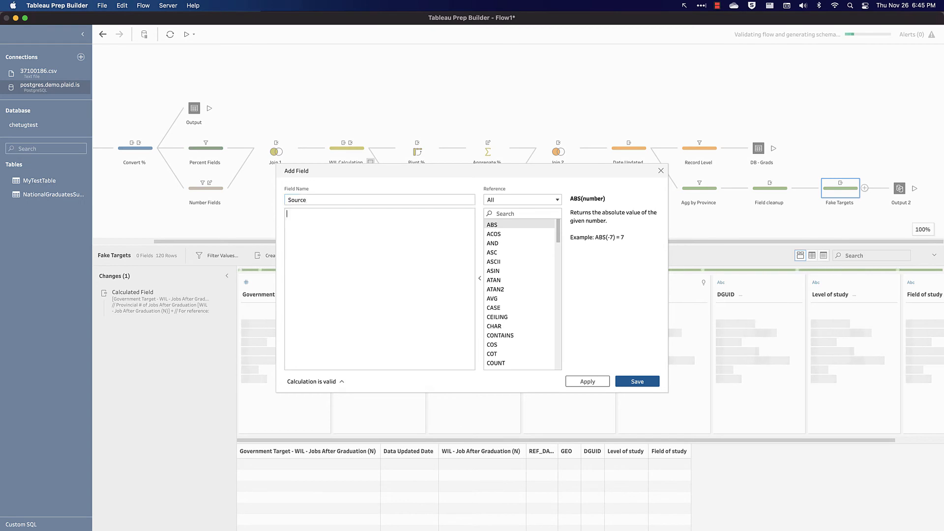
{"action": "type", "text": "\"Tableau Random\""}
{"action": "left_click", "coordinate": [588, 382]}
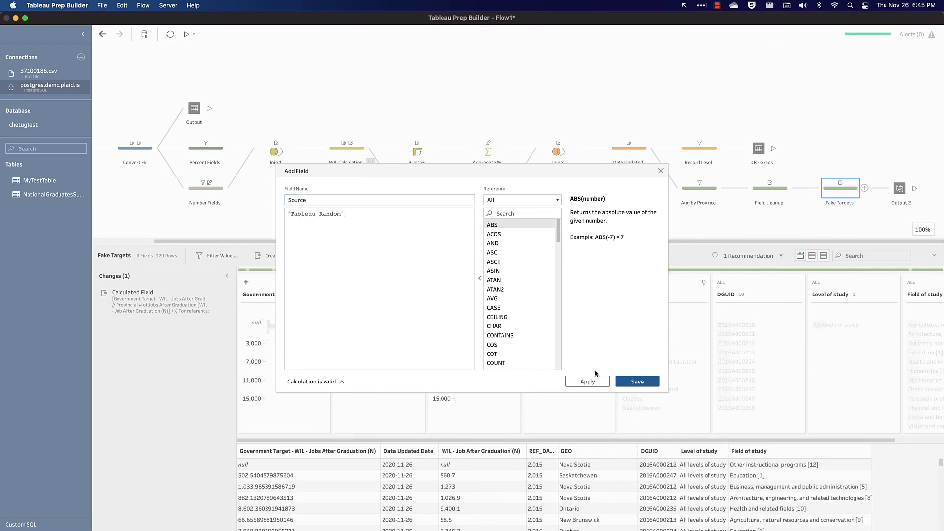
{"action": "left_click", "coordinate": [635, 382]}
Step: Set the new output after Fake Targets to save to a database table through the postgres.demo.plaid.is connection
{"action": "left_click", "coordinate": [896, 192]}
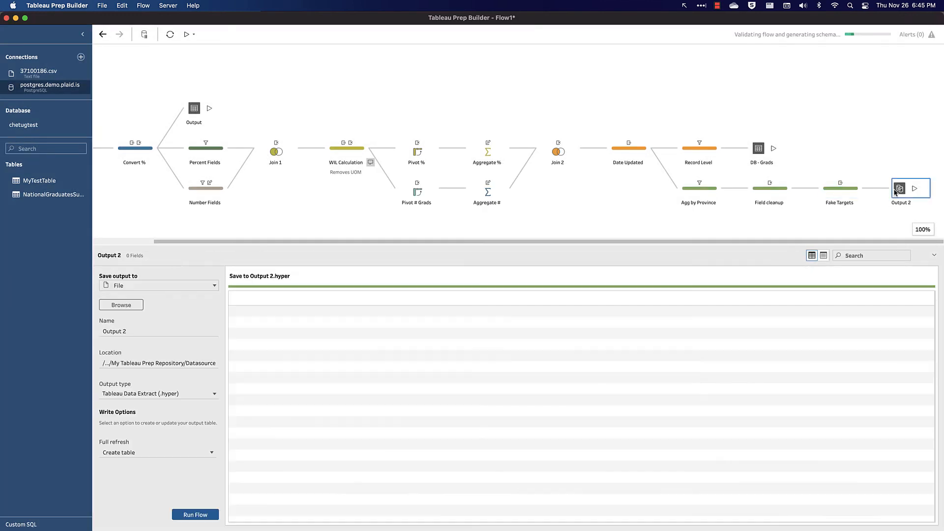
{"action": "left_click", "coordinate": [116, 286]}
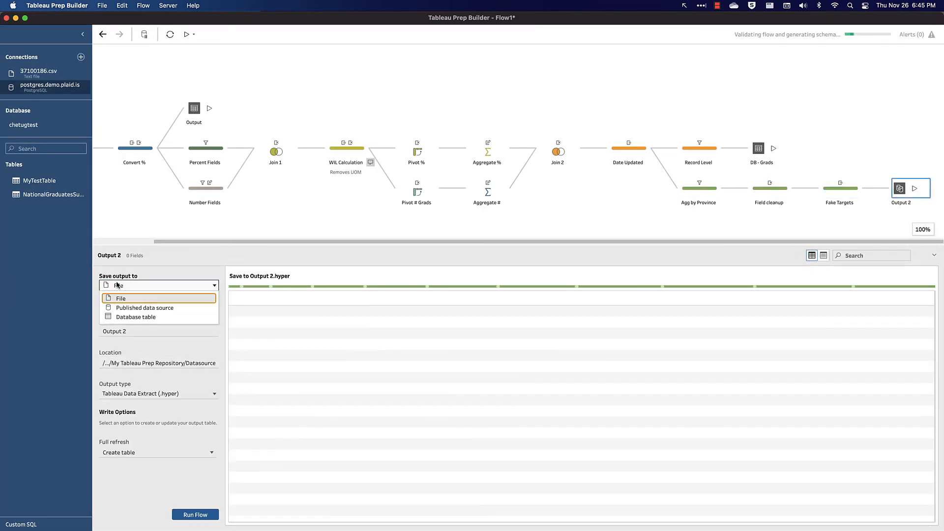
{"action": "left_click", "coordinate": [130, 317]}
{"action": "left_click", "coordinate": [142, 346]}
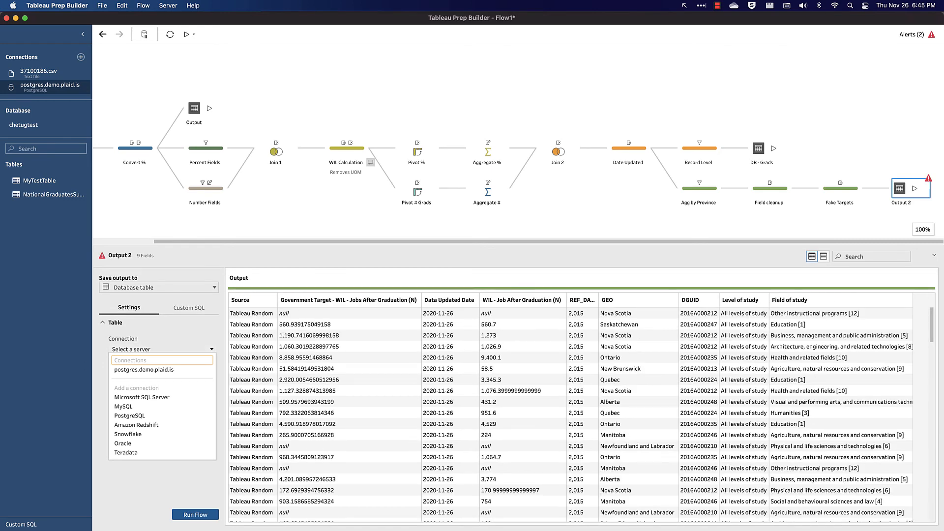
{"action": "left_click", "coordinate": [152, 371]}
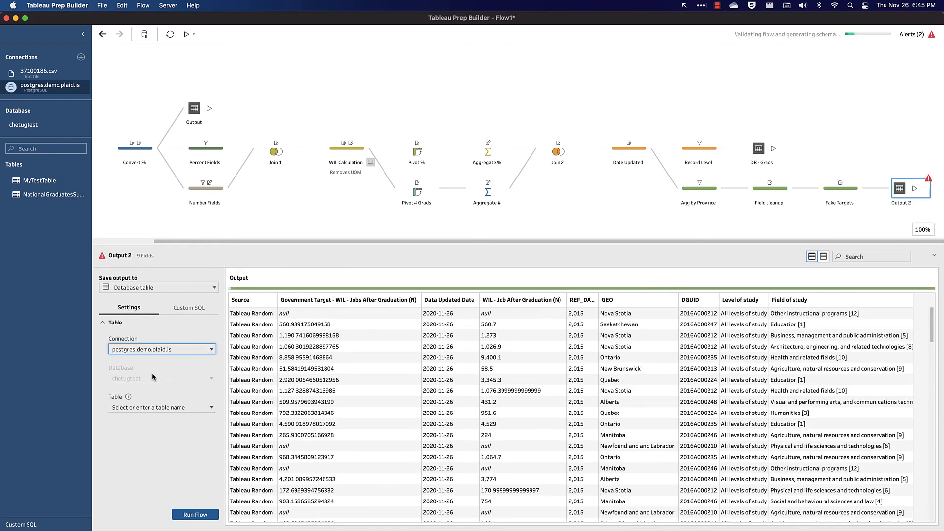
Step: Direct the output to a new table named "GovernmentTargets" with the full refresh option set to Create table
{"action": "left_click", "coordinate": [152, 407]}
{"action": "type", "text": "Gover"}
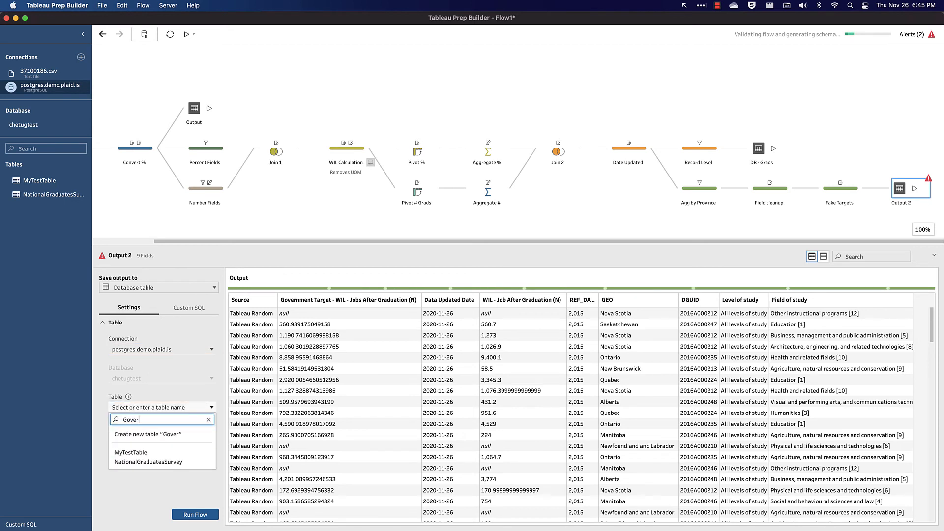
{"action": "type", "text": "nmentTargets"}
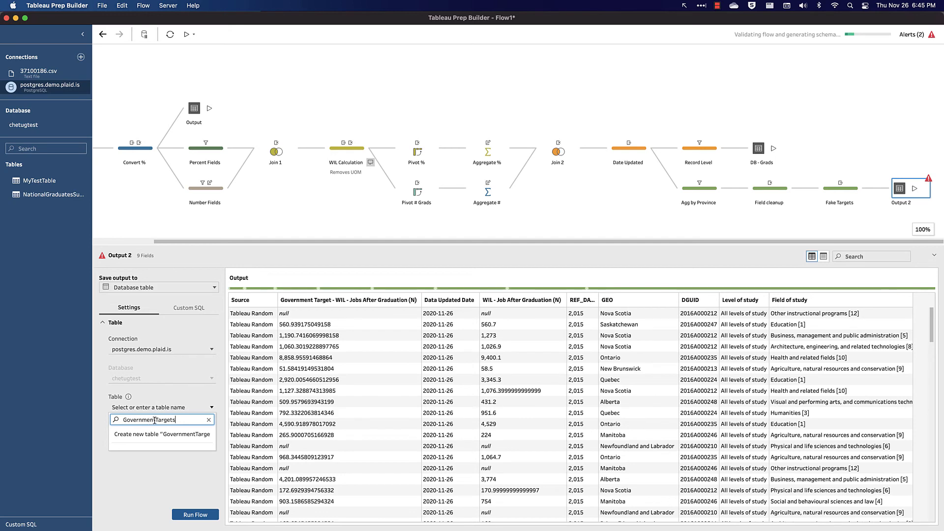
{"action": "left_click", "coordinate": [177, 435]}
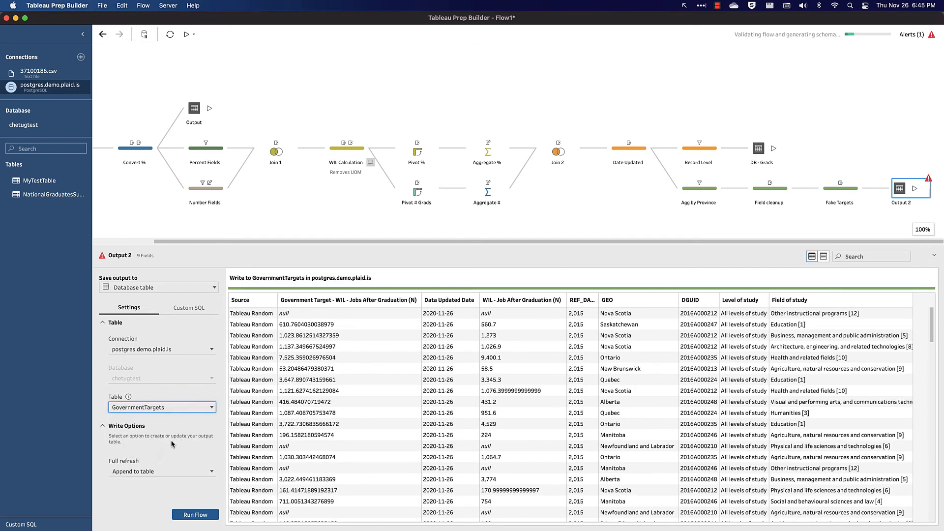
{"action": "left_click", "coordinate": [137, 468]}
{"action": "left_click", "coordinate": [153, 376]}
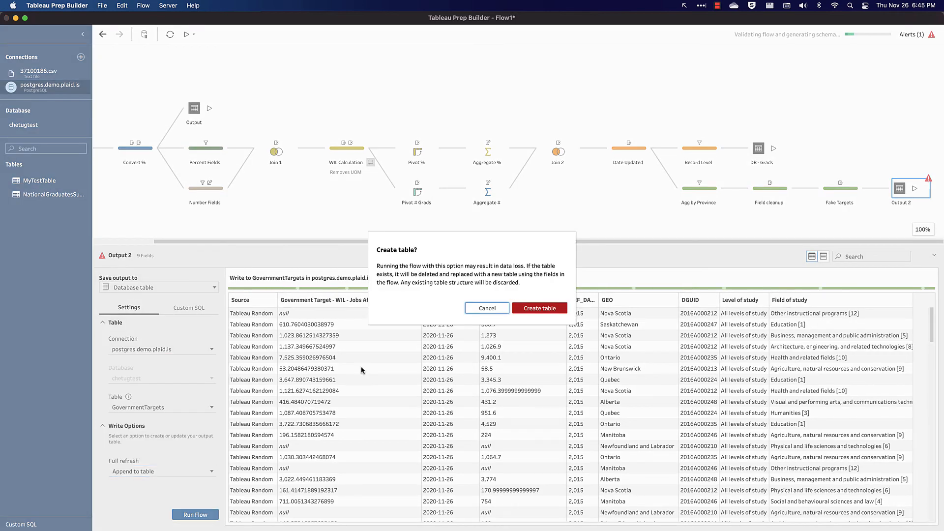
{"action": "left_click", "coordinate": [541, 309]}
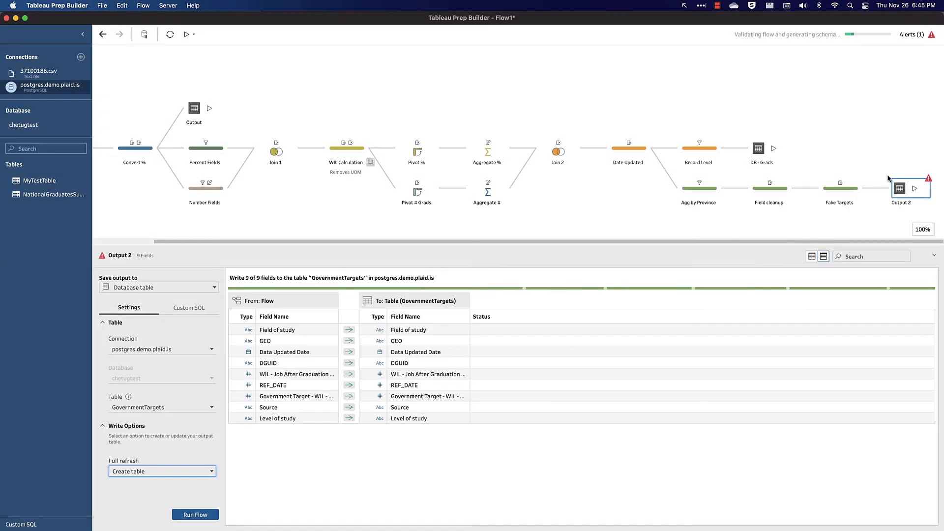
Step: Rename the output step "DB - Gov Targets", run the flow for it and dismiss the completion message
{"action": "double_click", "coordinate": [902, 203]}
{"action": "type", "text": "D"}
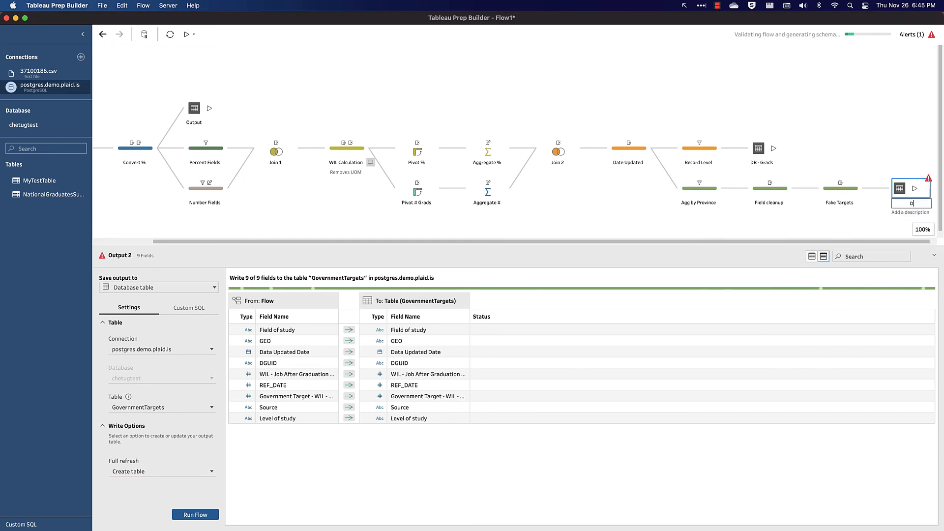
{"action": "type", "text": "B - Gov Targets"}
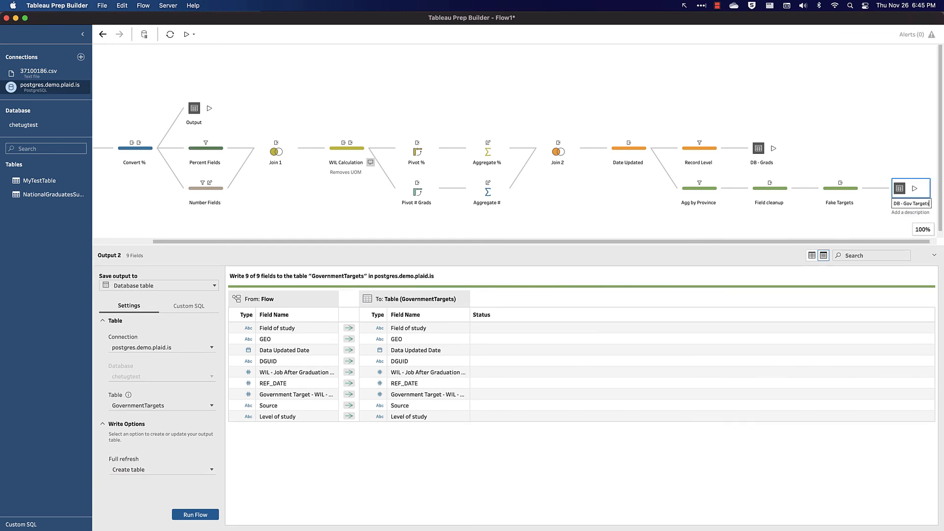
{"action": "key", "text": "Return"}
{"action": "left_click", "coordinate": [915, 189]}
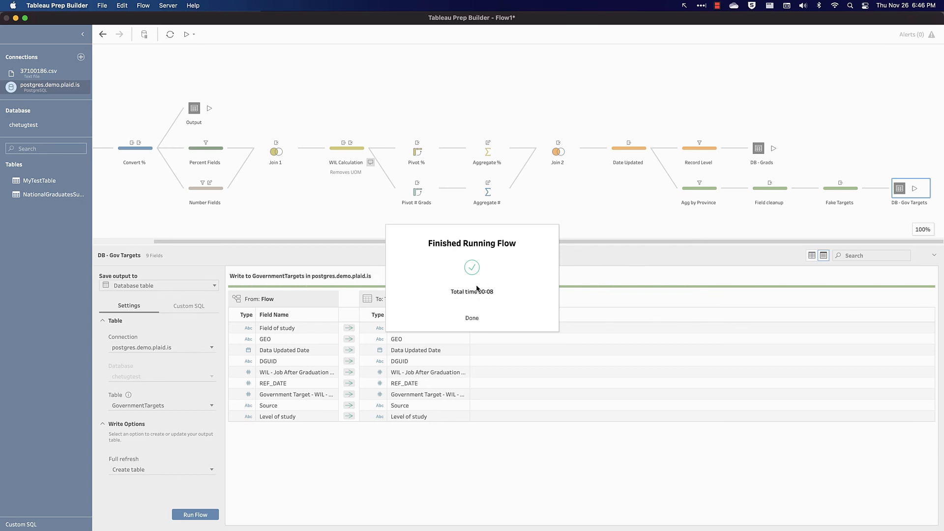
{"action": "left_click", "coordinate": [473, 319]}
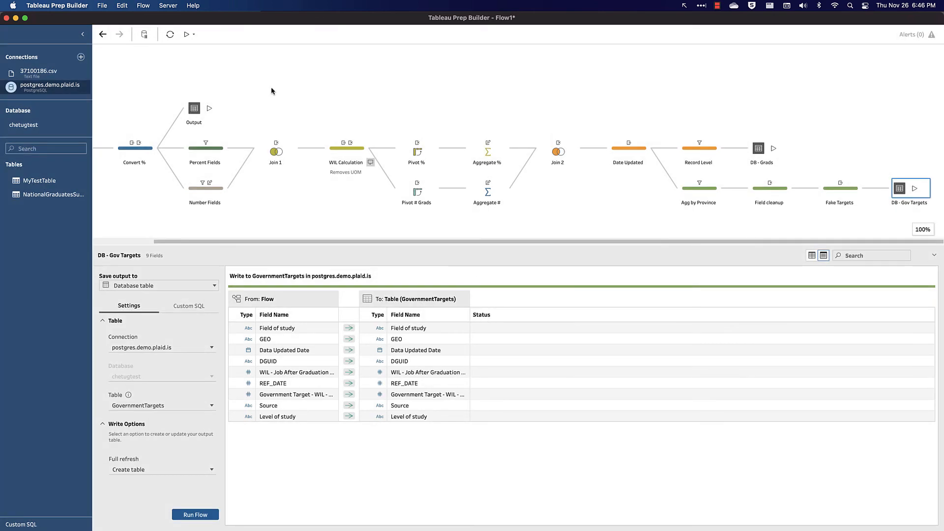
Step: Refresh the flow and reselect the postgres.demo.plaid.is connection to check its tables for GovernmentTargets
{"action": "left_click", "coordinate": [169, 37]}
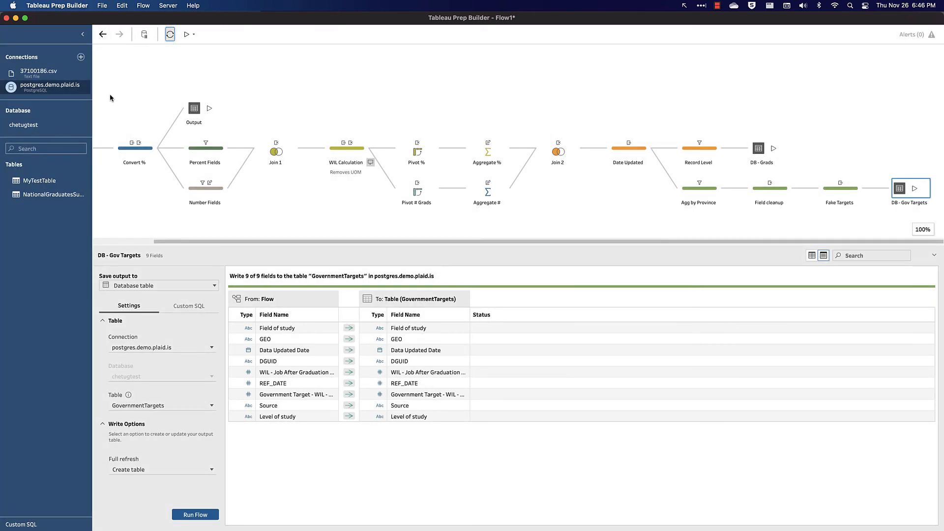
{"action": "left_click", "coordinate": [40, 73]}
{"action": "left_click", "coordinate": [39, 87]}
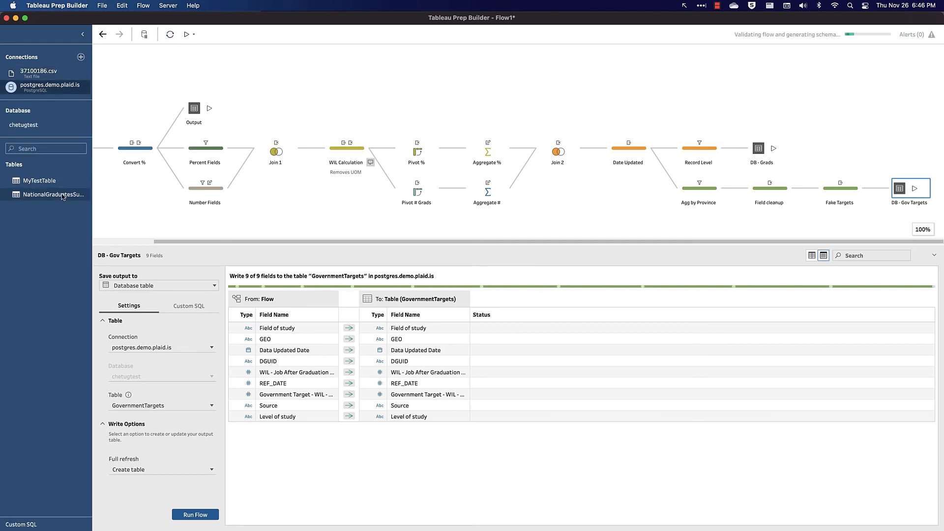